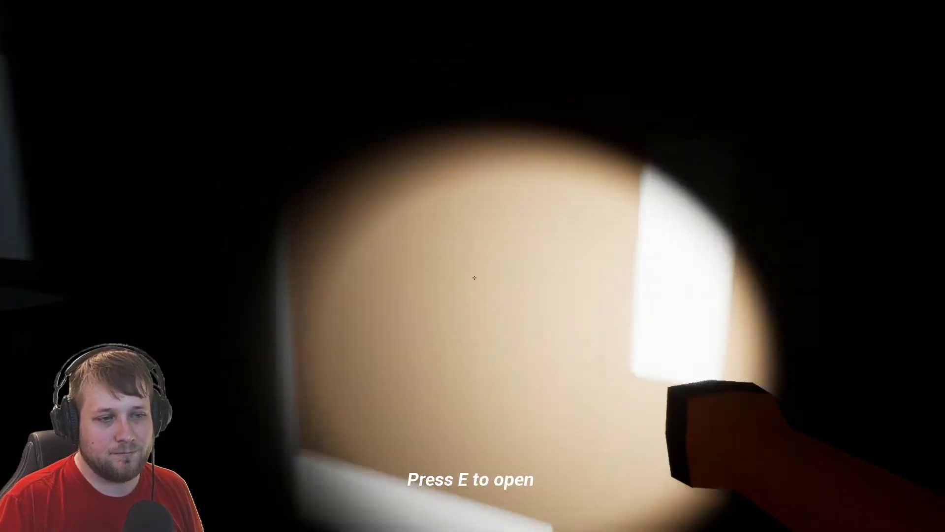
- Enter the store, reach the locked door, and open it into the dark room after the lights flicker
key("e")
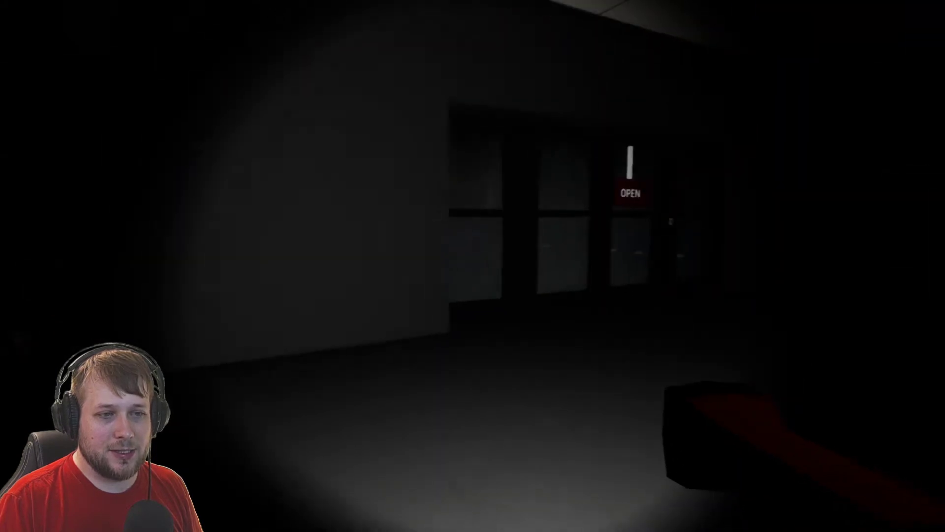
key("e")
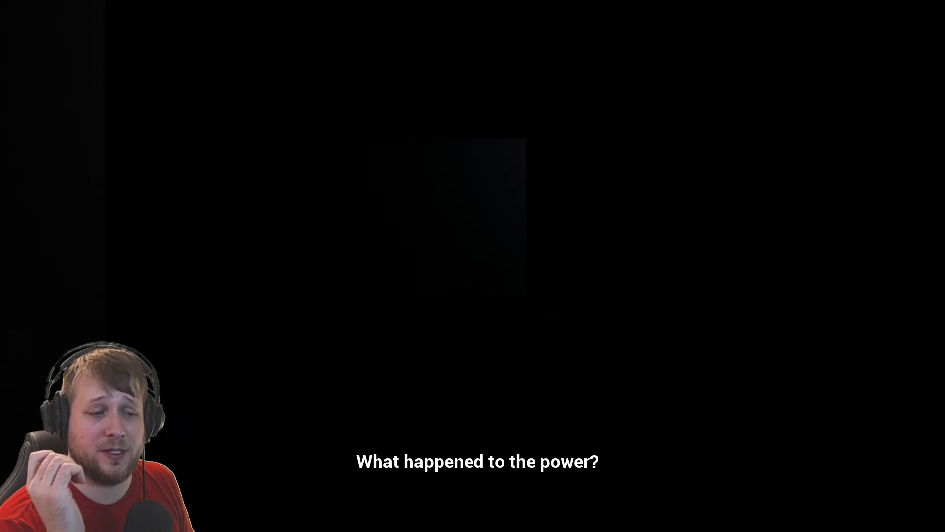
key("f")
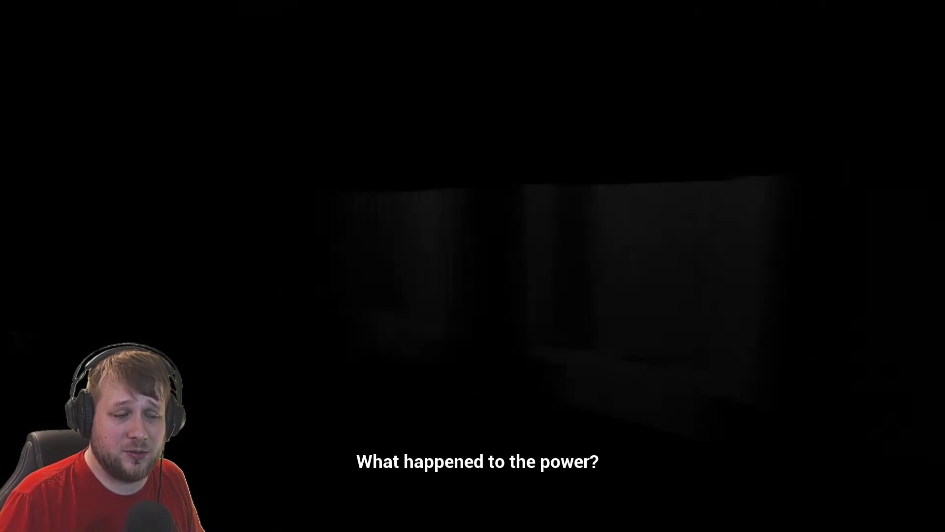
key("f")
key("e")
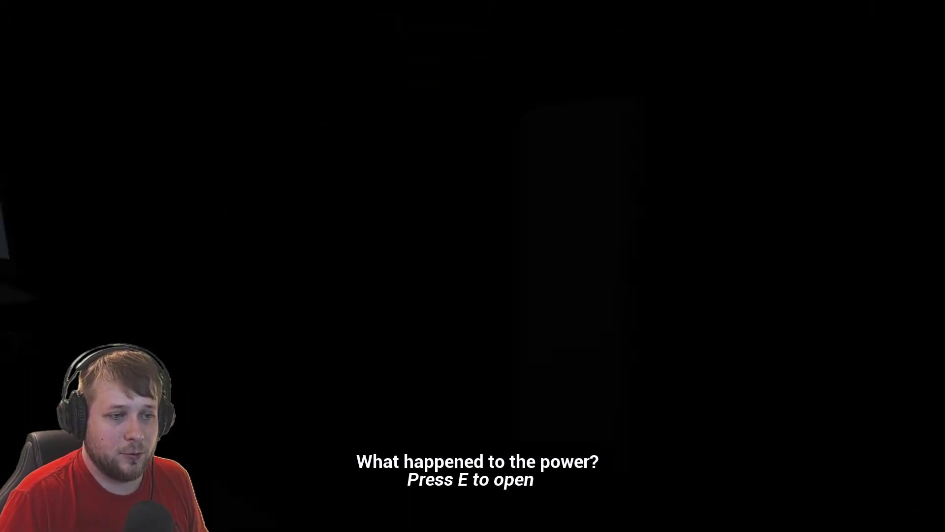
- Open the next door and walk out into the dark store past the box shelves
key("e")
key("w")
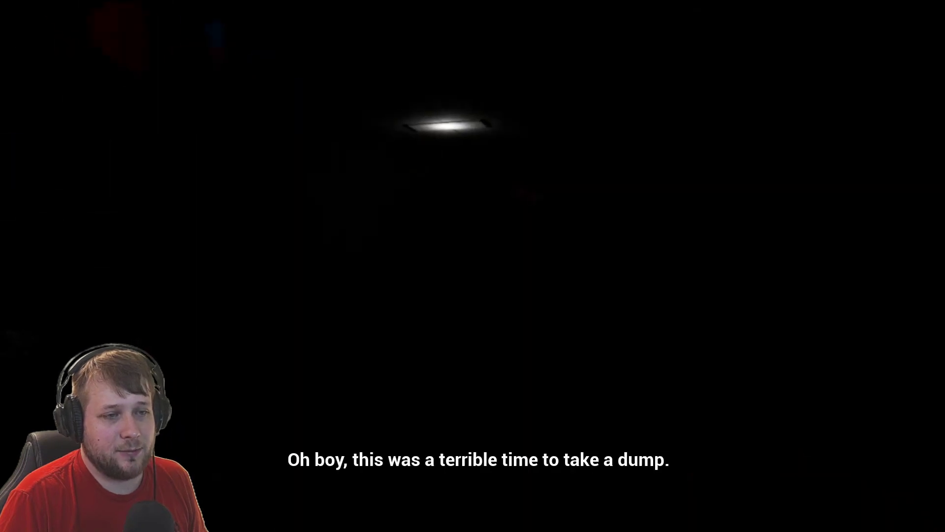
key("w")
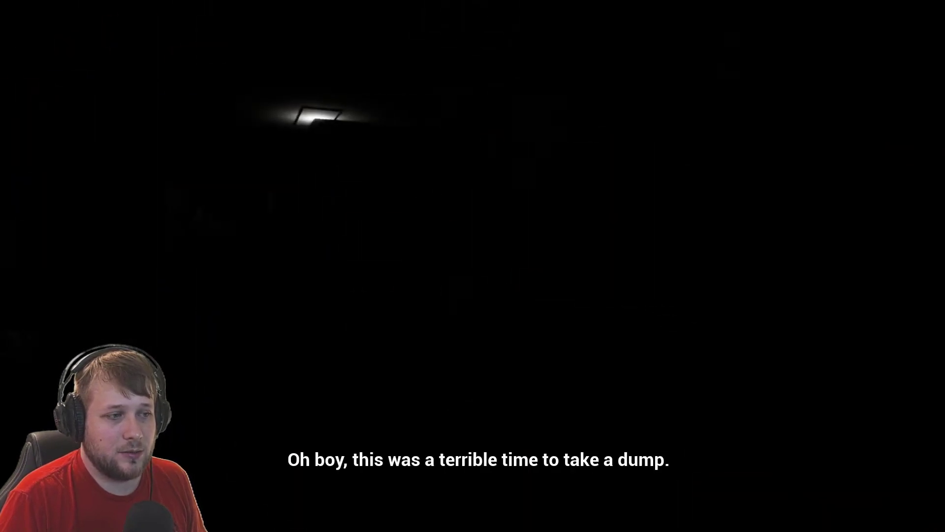
key("w")
key("w")
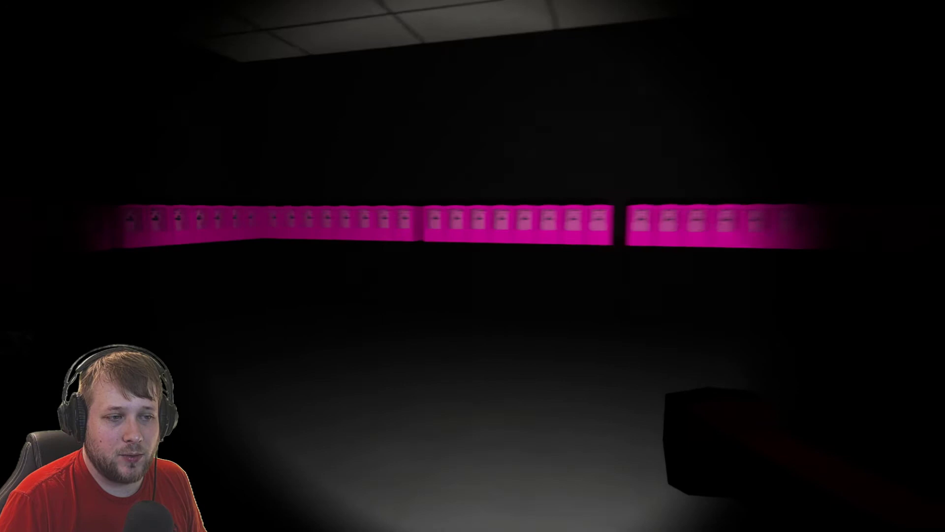
- Walk down the corridor through the doorway to the Large Berry Plush boxes
key("w")
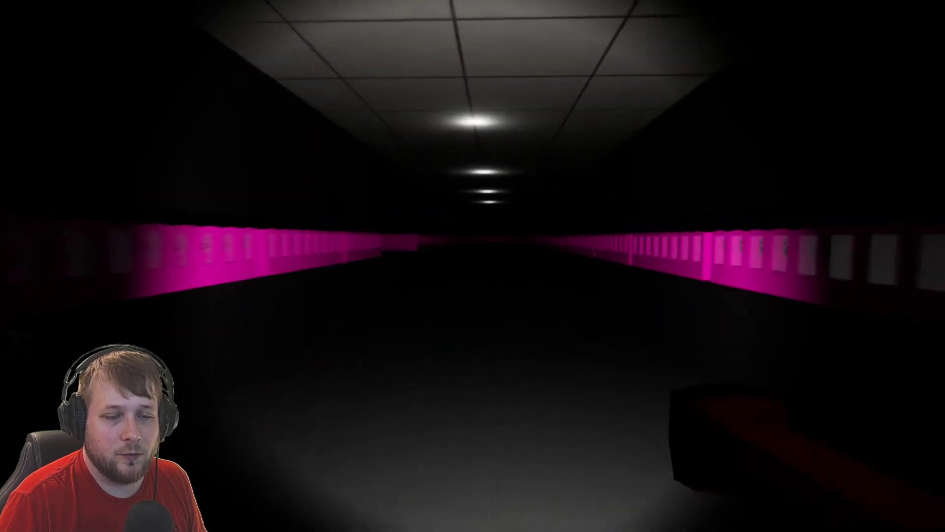
key("w")
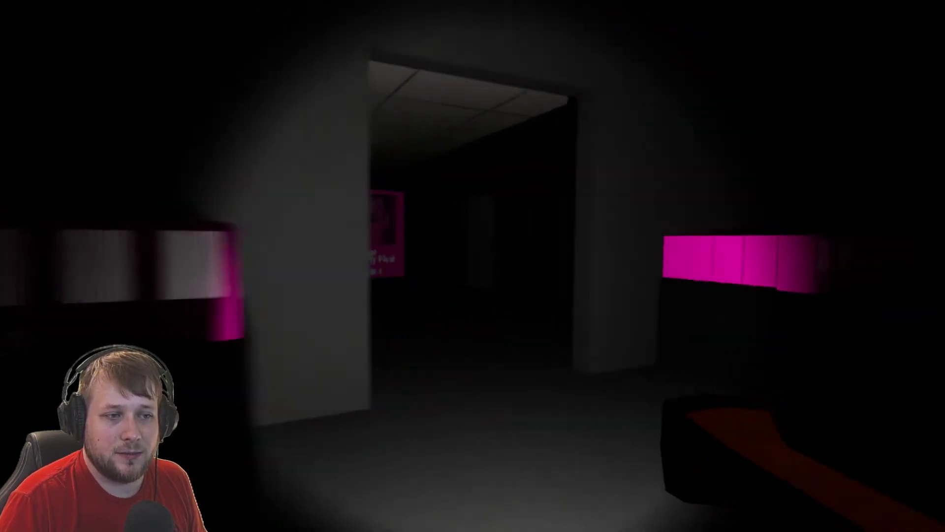
key("w")
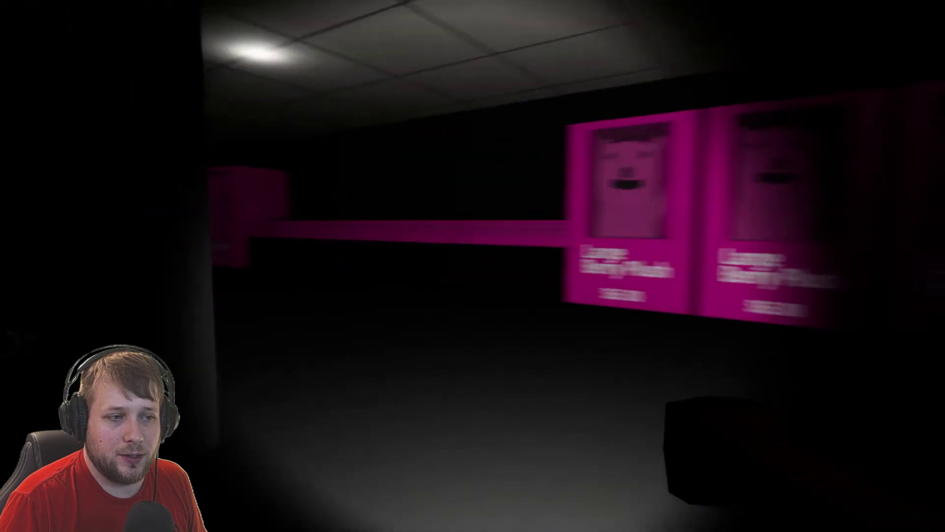
key("w")
key("w")
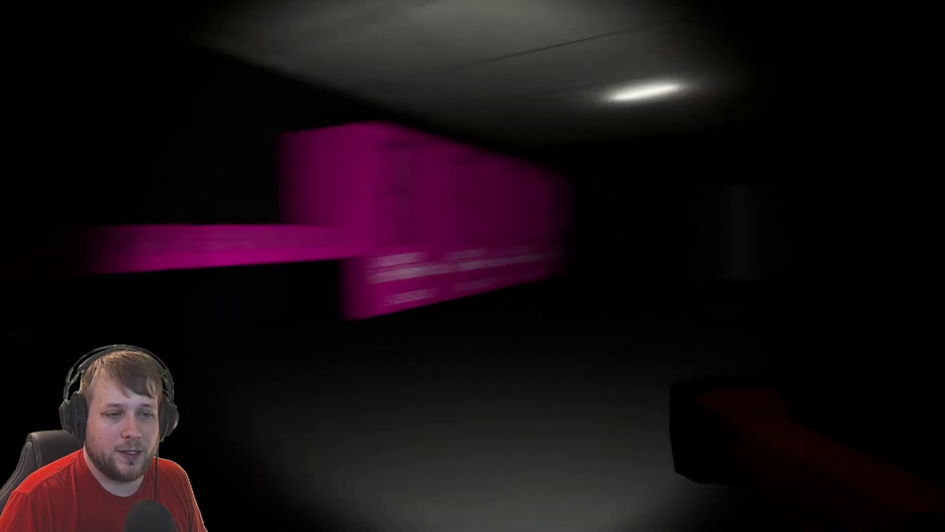
- Move through the plush room past the pink bear figures and enter the next room
key("w")
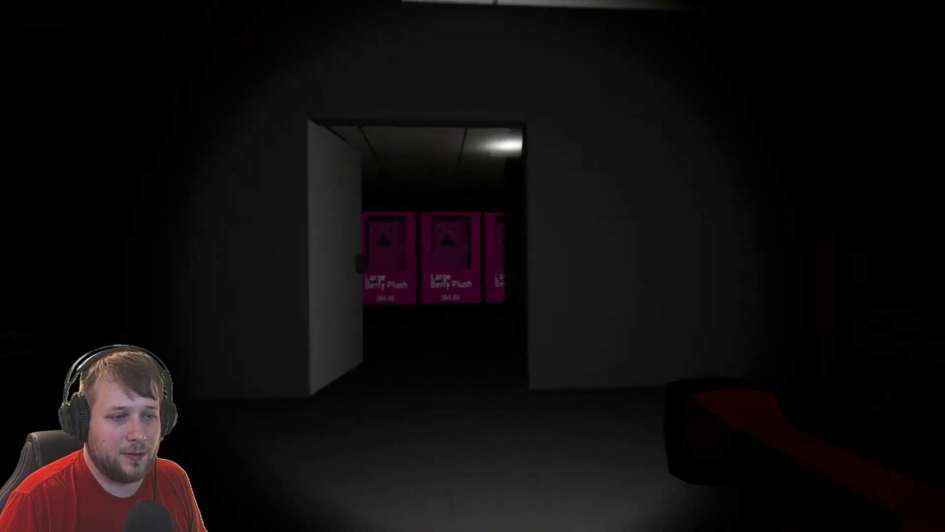
key("w")
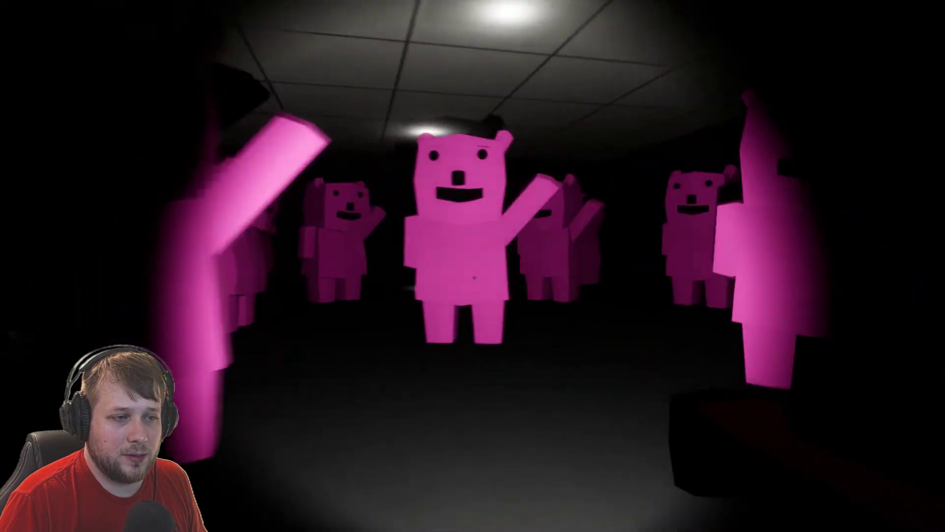
key("w")
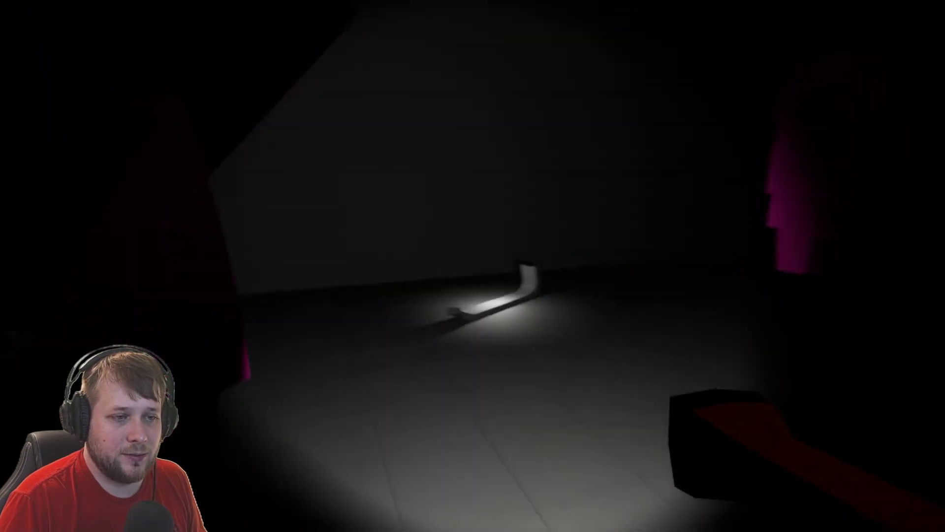
key("w")
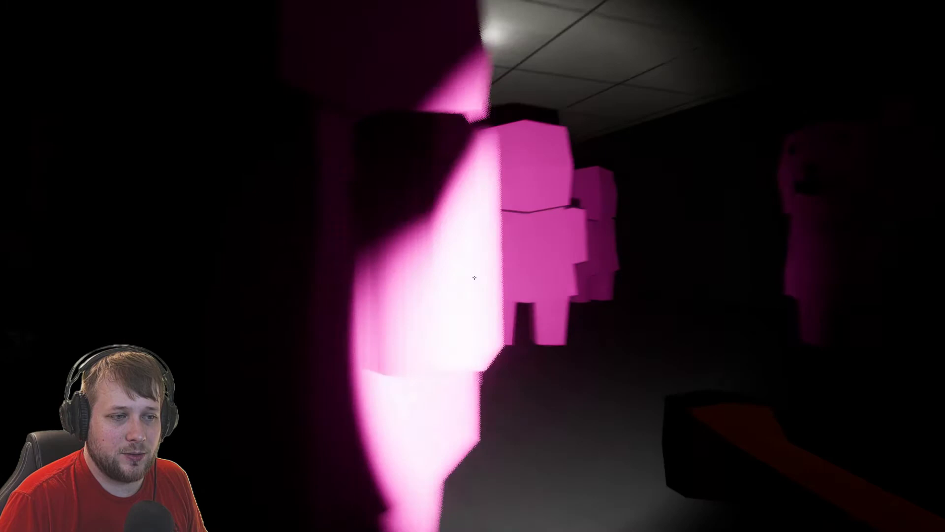
key("w")
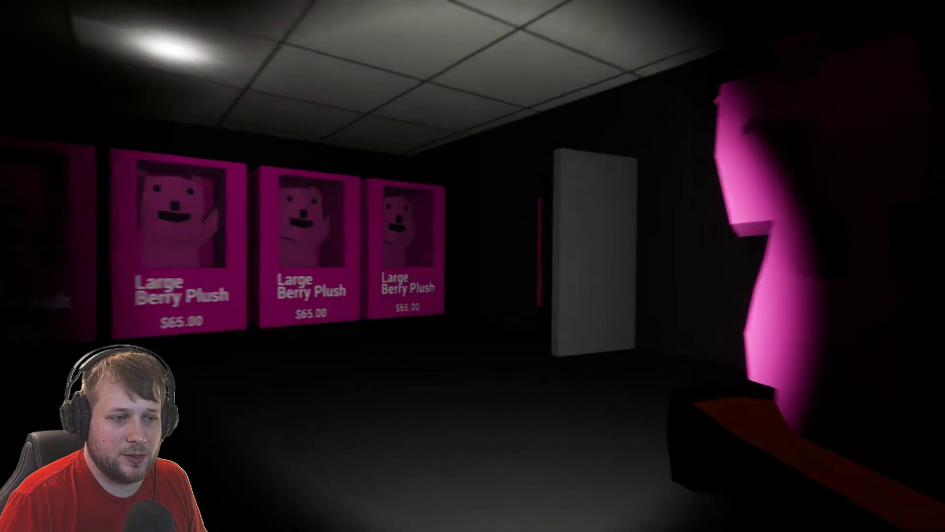
key("w")
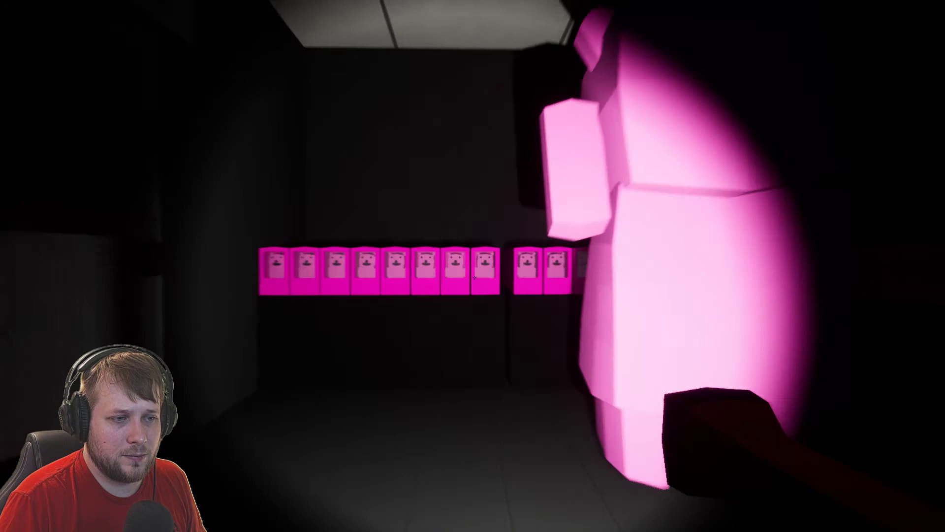
key("e")
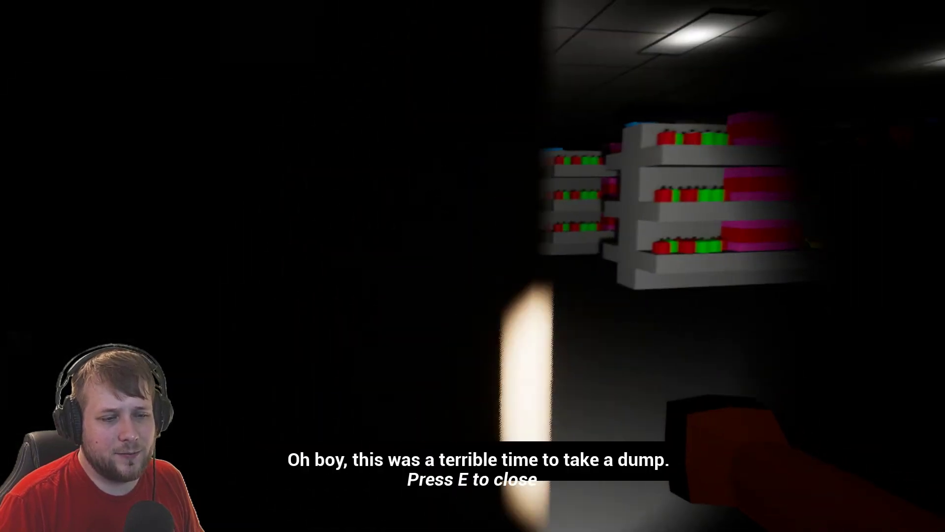
- Dismiss the message and walk through the darkened store along the pink-lit counter
key("w")
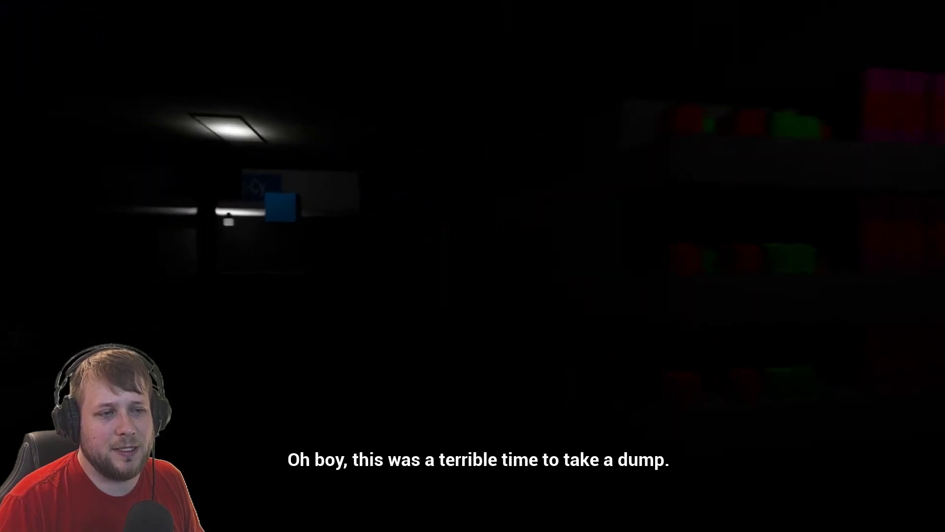
key("w")
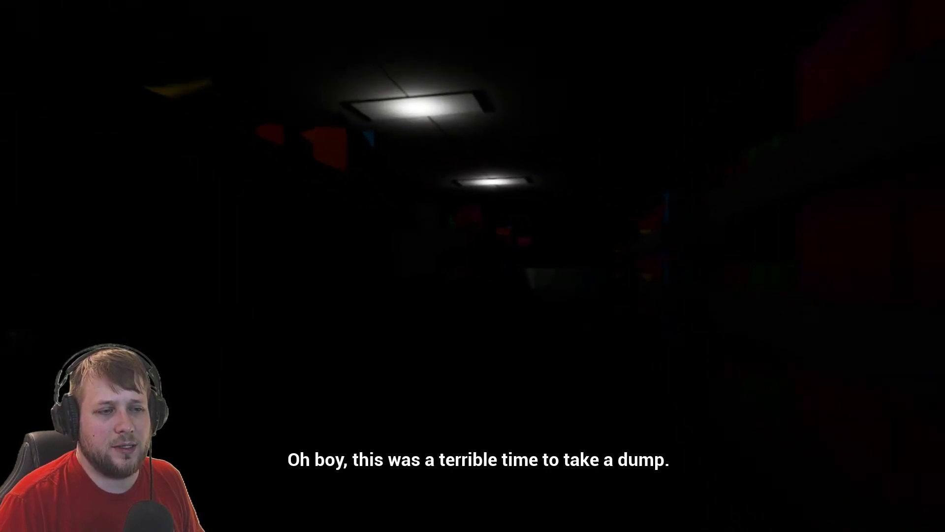
key("w")
key("w")
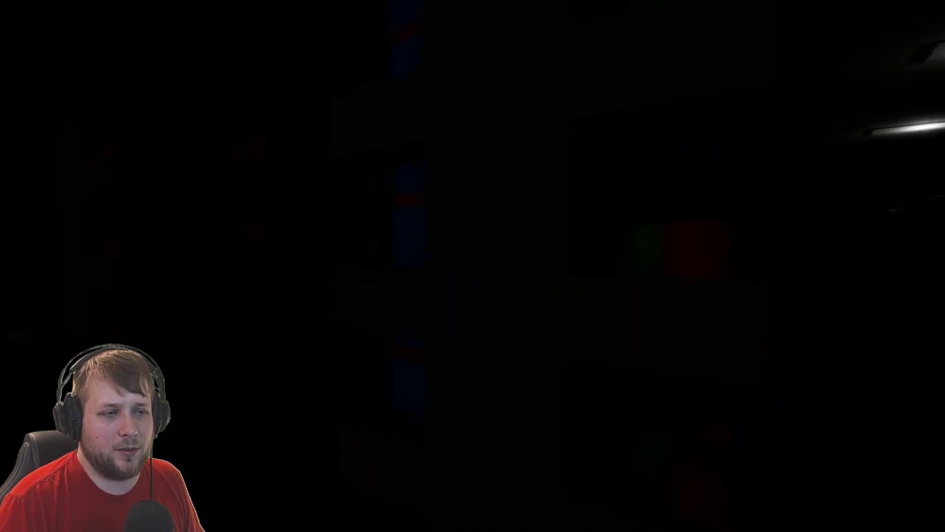
key("w")
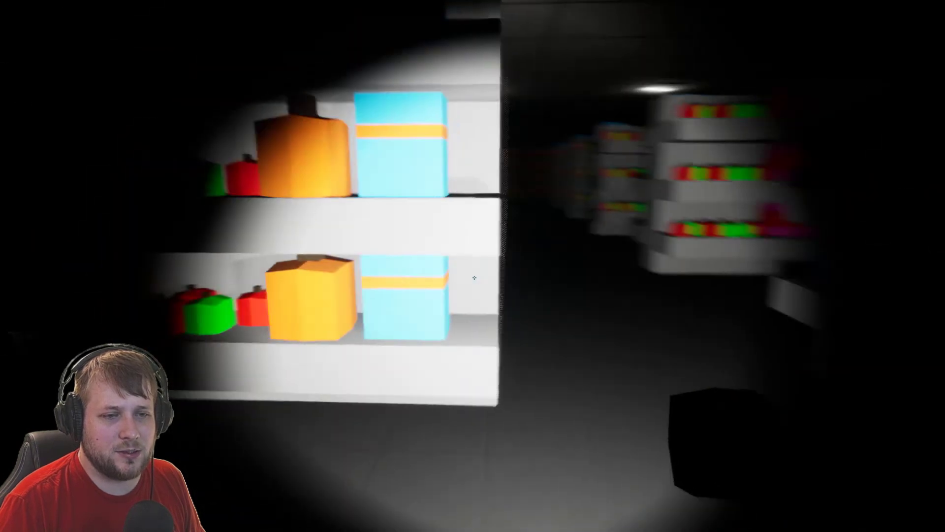
key("w")
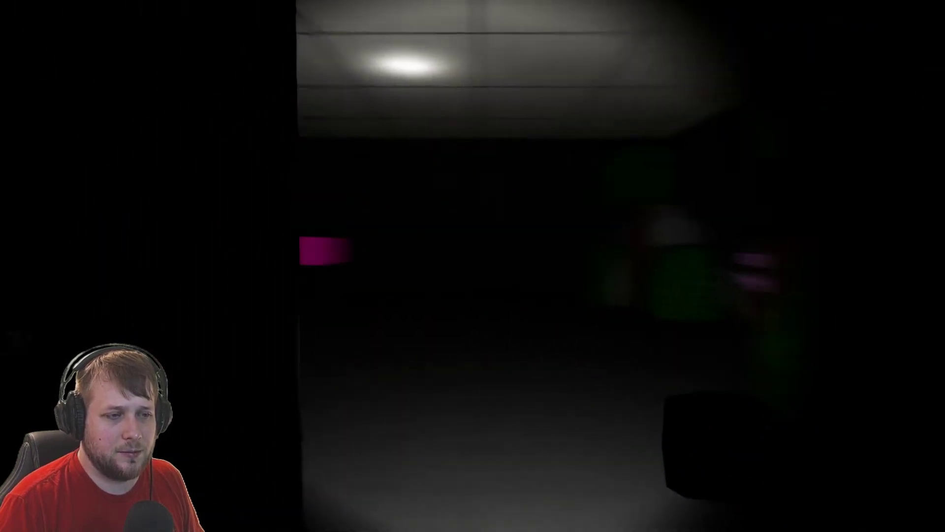
key("w")
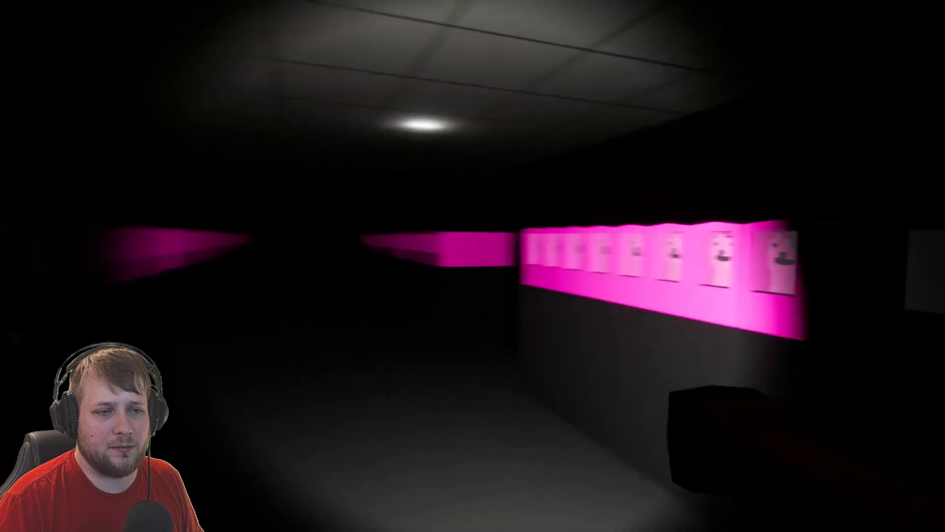
key("w")
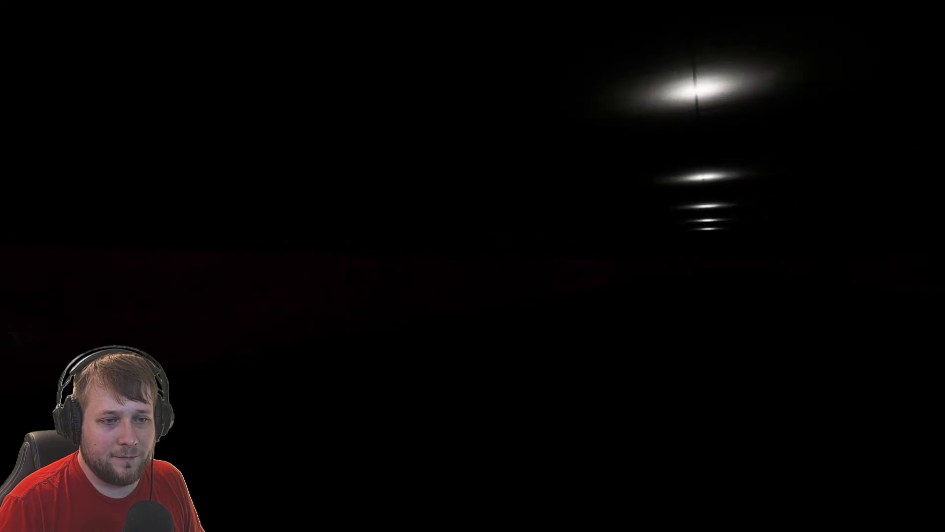
- Follow the corridor into the plush room, past the pink bears toward the floor flashlight
key("w")
key("w")
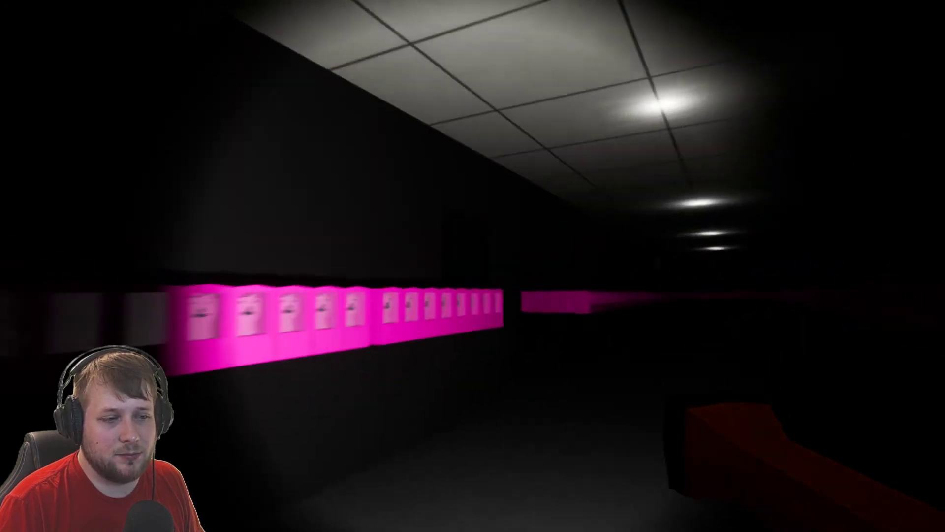
key("w")
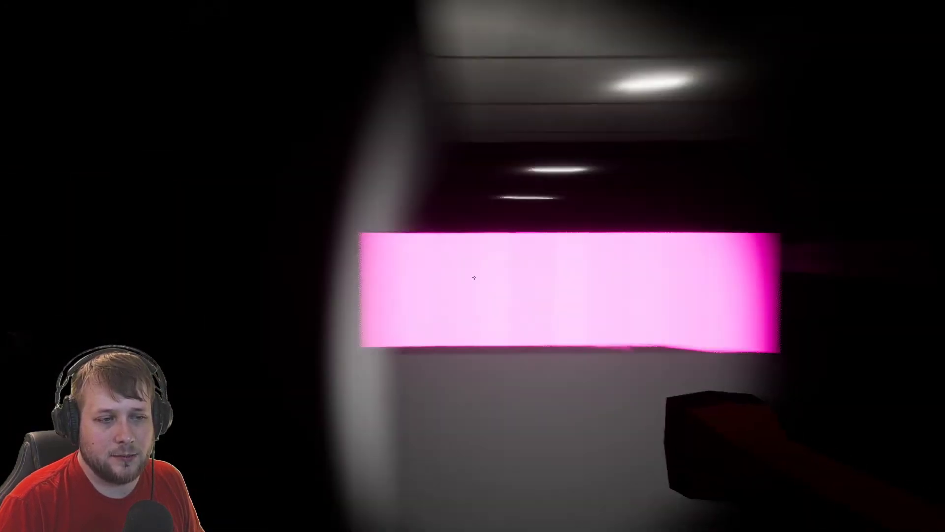
key("w")
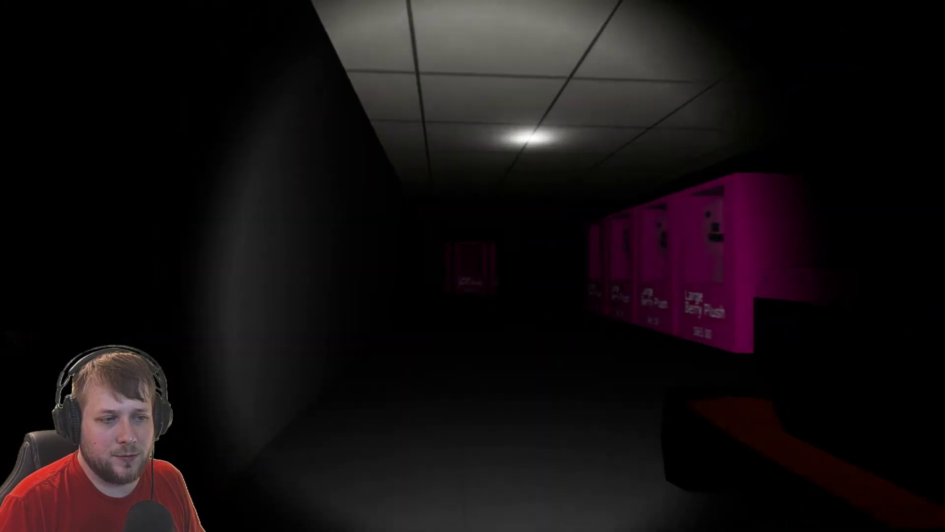
key("w")
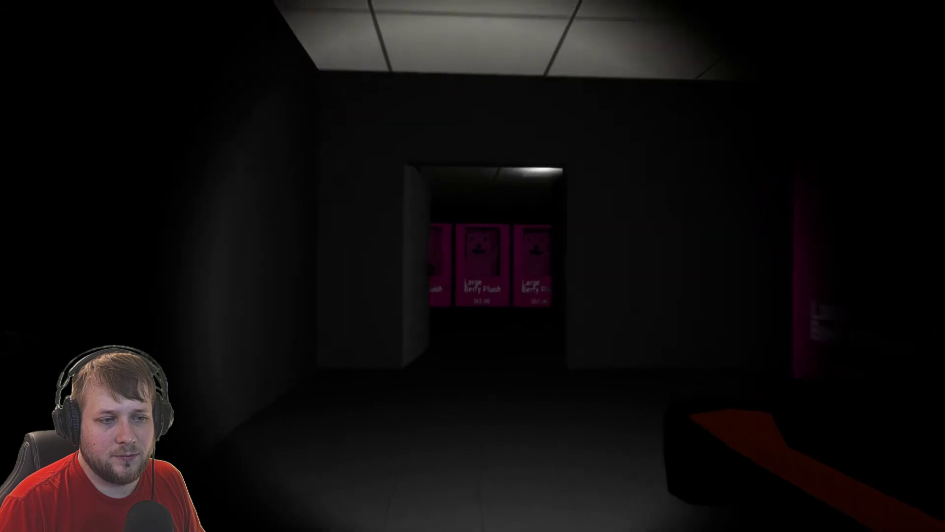
key("w")
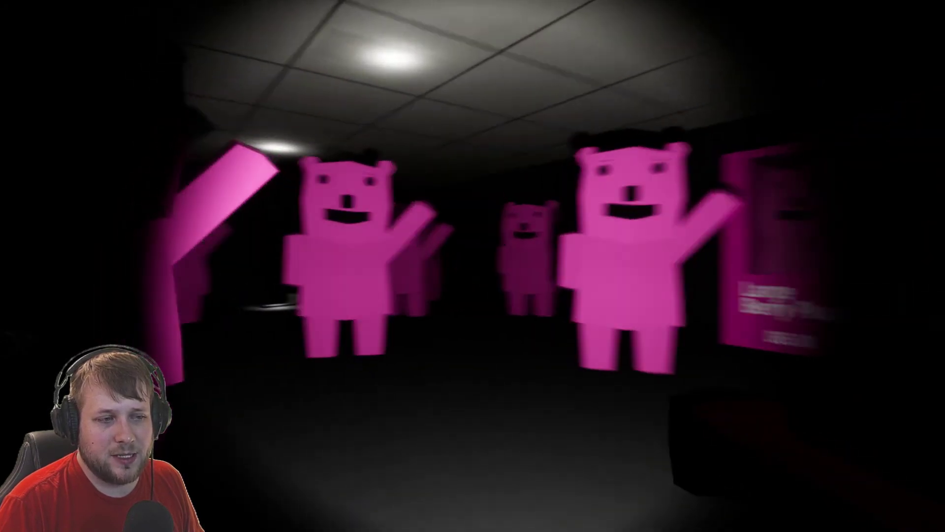
key("w")
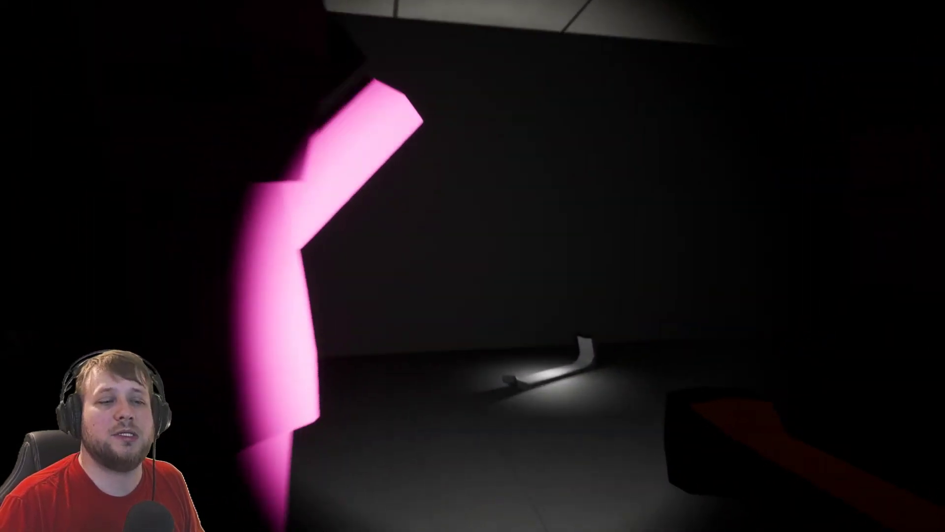
- Go down the dark hallway past the plush posters and pink boxes, then open the door
key("w")
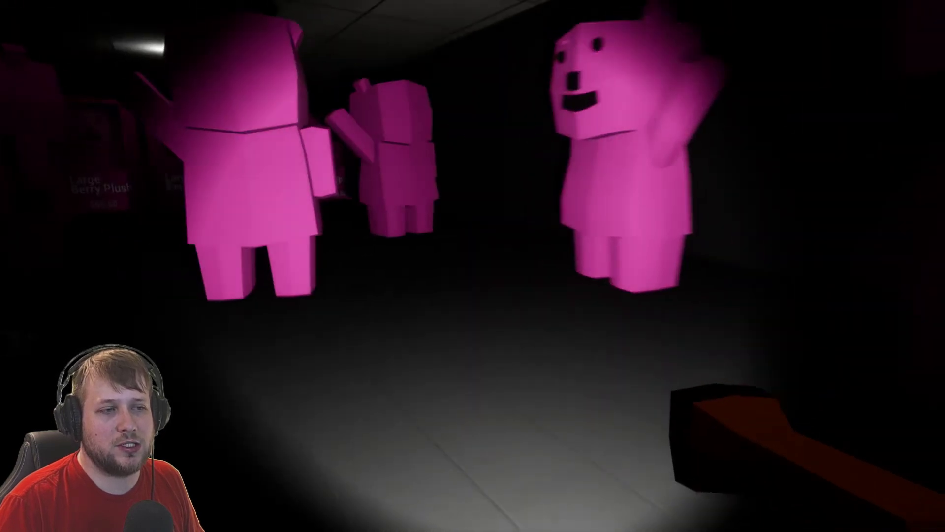
key("w")
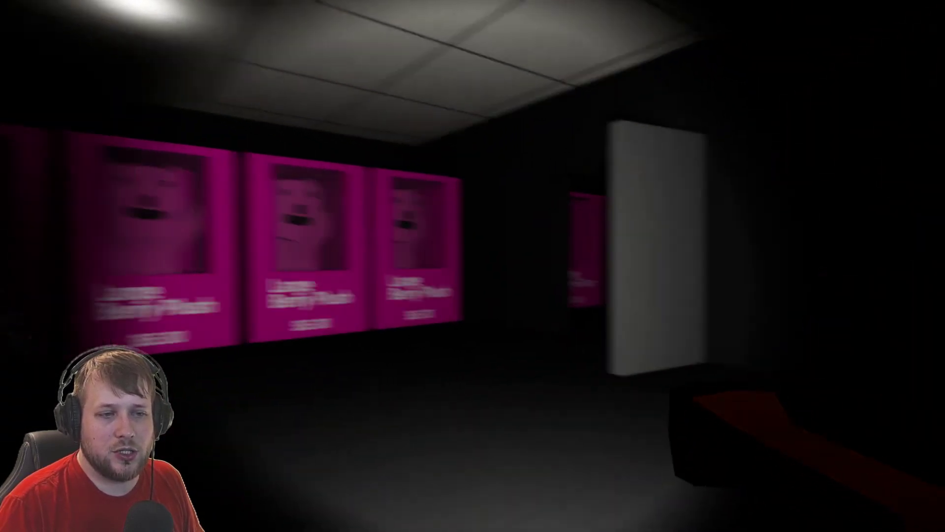
key("w")
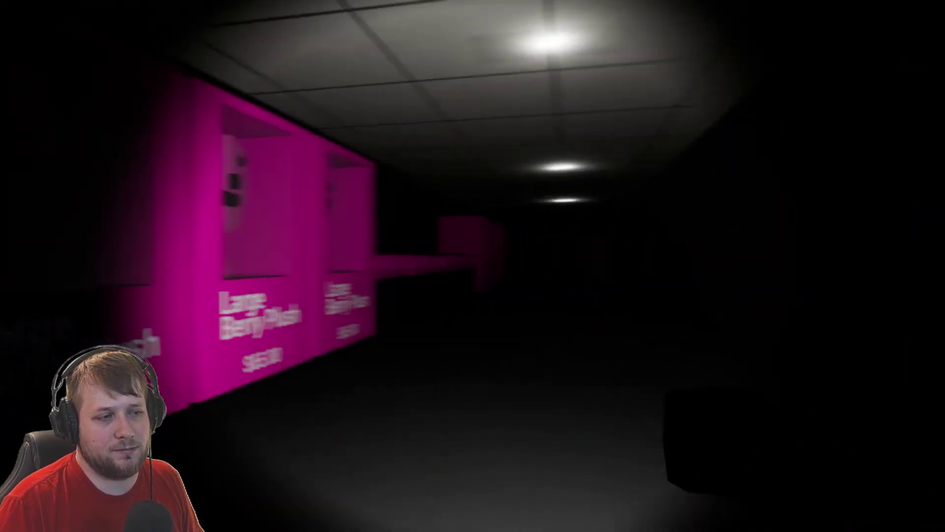
key("w")
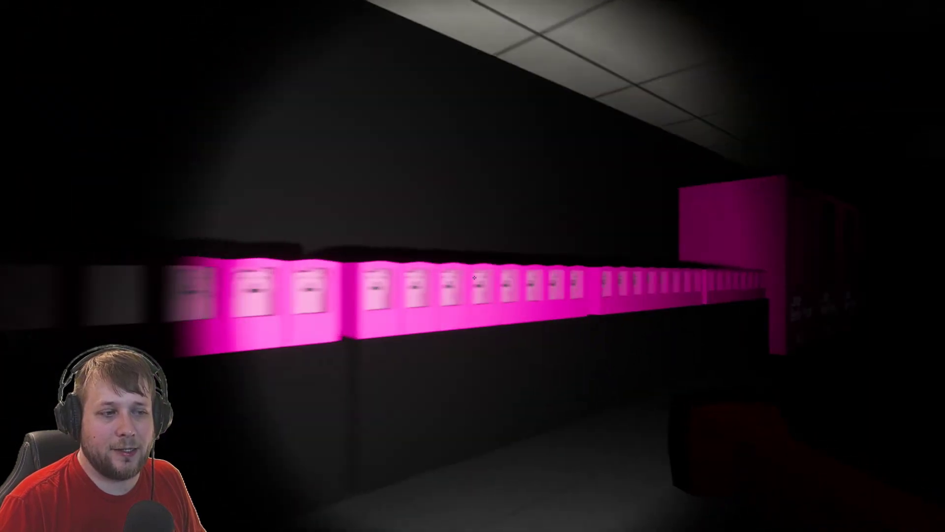
key("w")
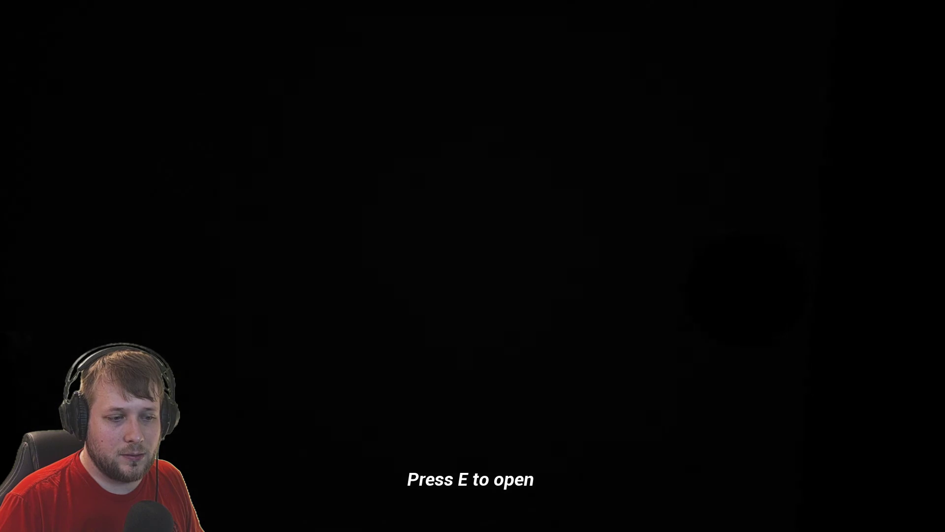
key("e")
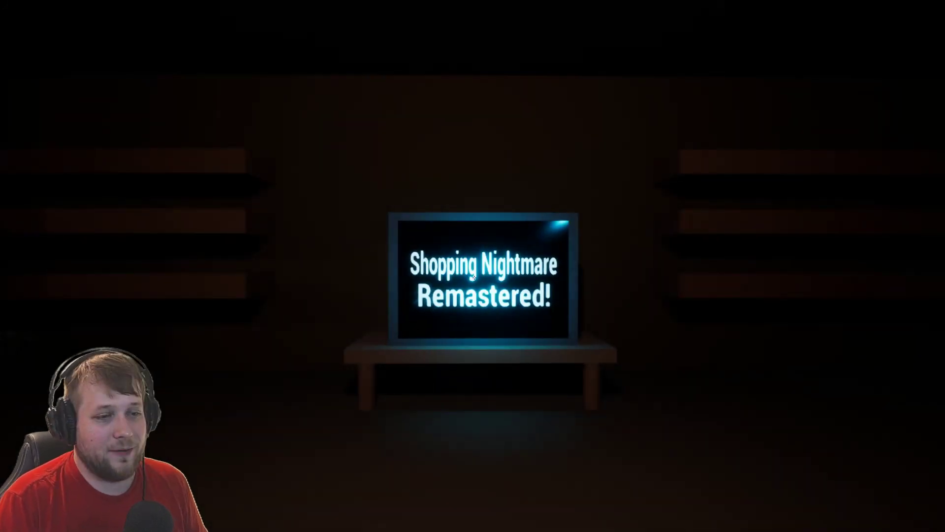
left_click_drag(471, 275, 813, 275)
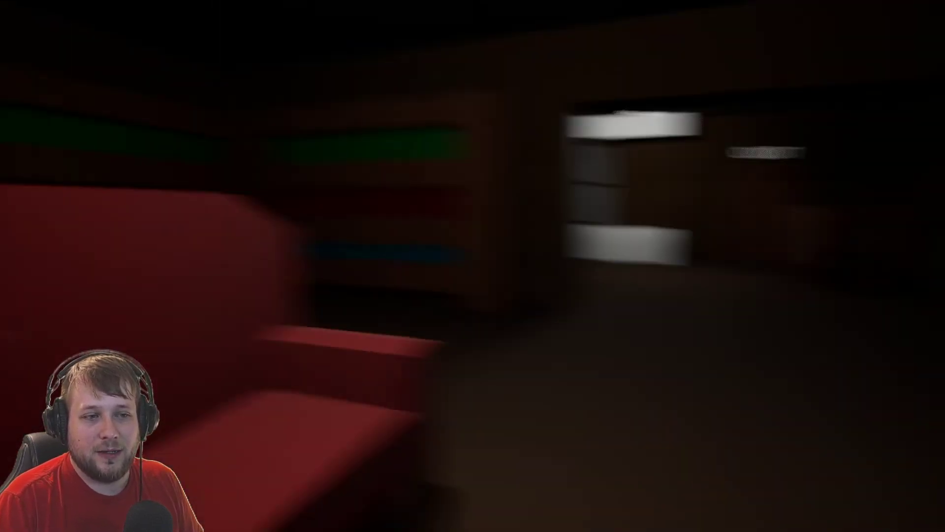
left_click_drag(473, 266, 665, 267)
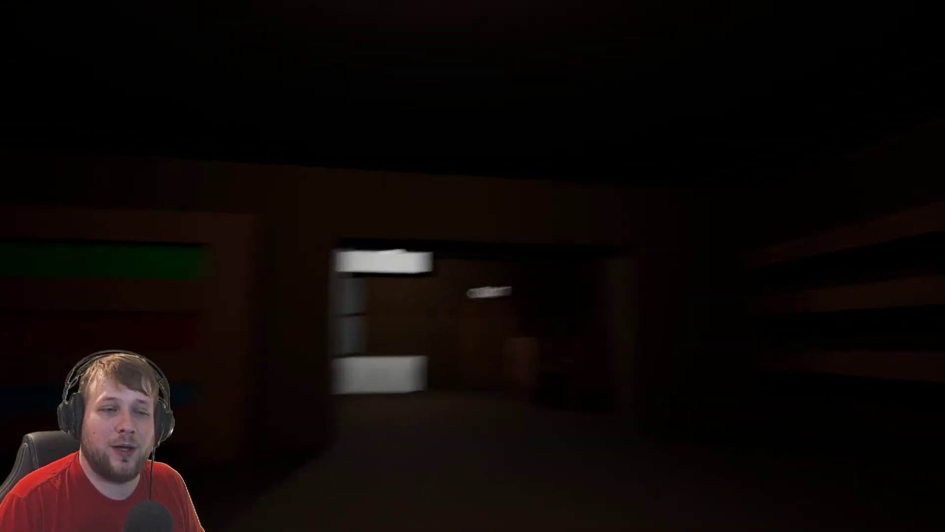
left_click_drag(473, 266, 399, 281)
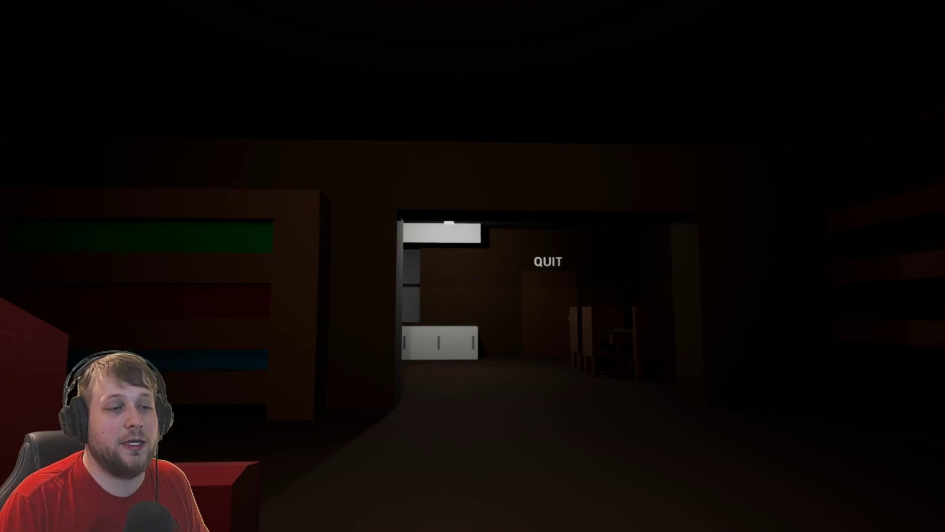
left_click_drag(473, 267, 739, 267)
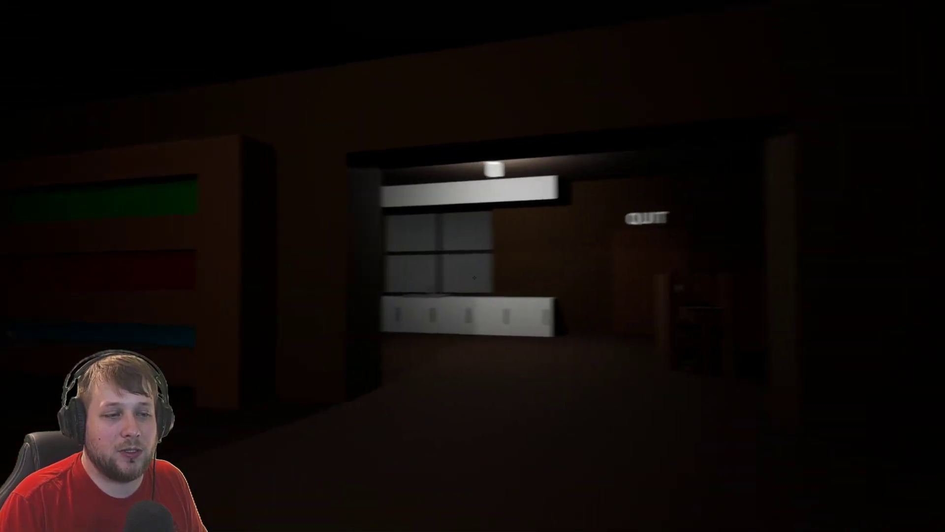
key("w")
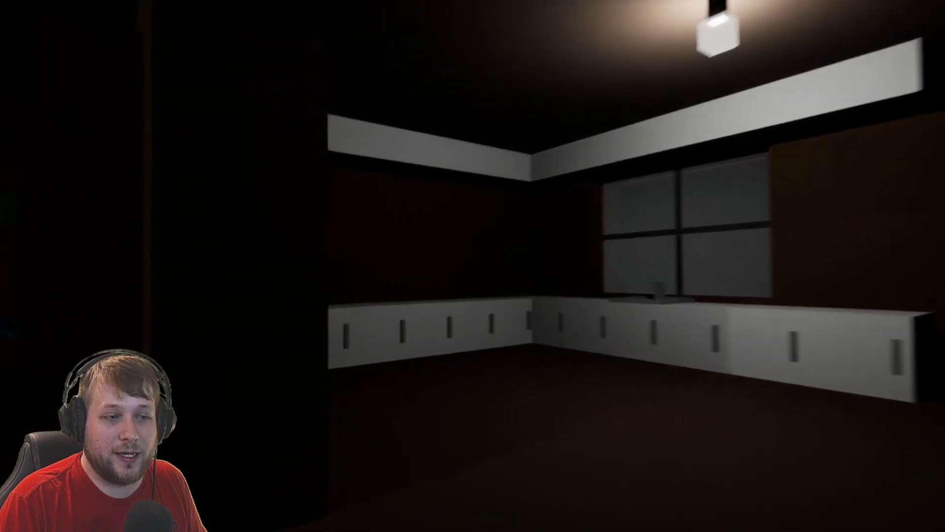
key("w")
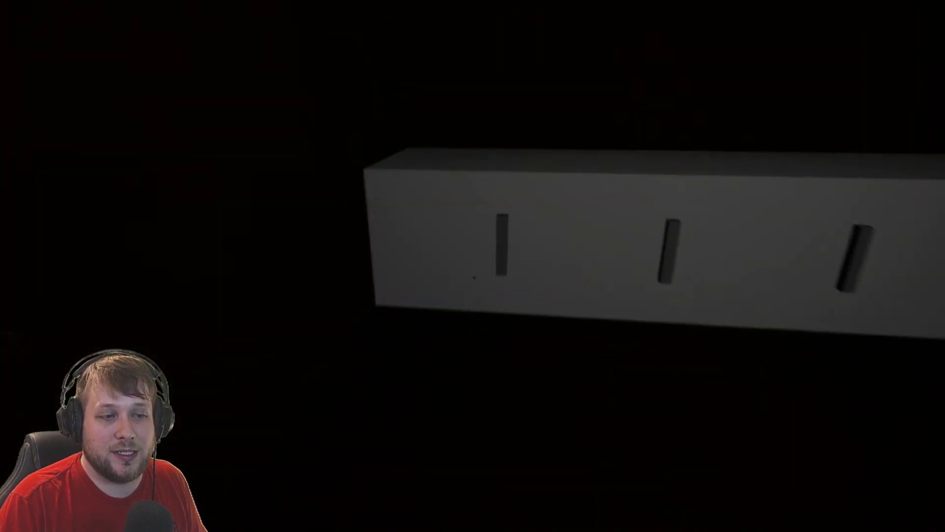
key("w")
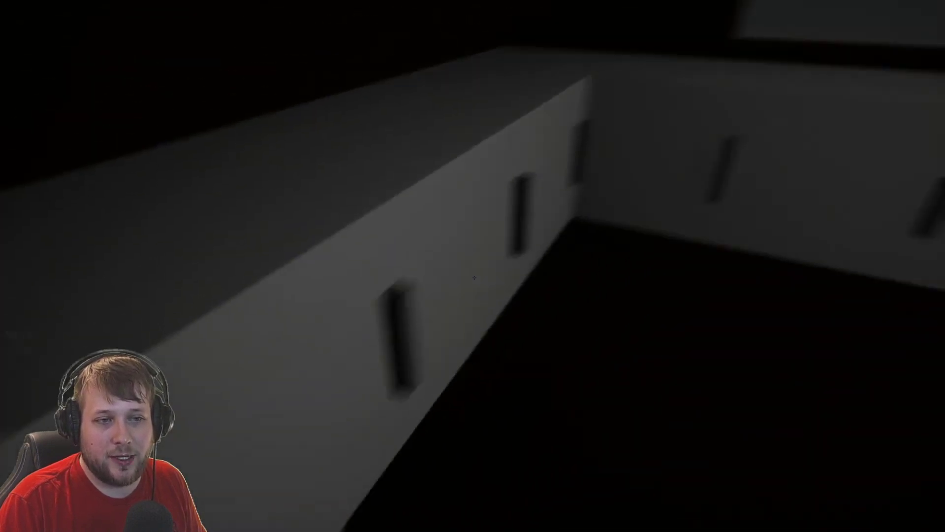
key("w")
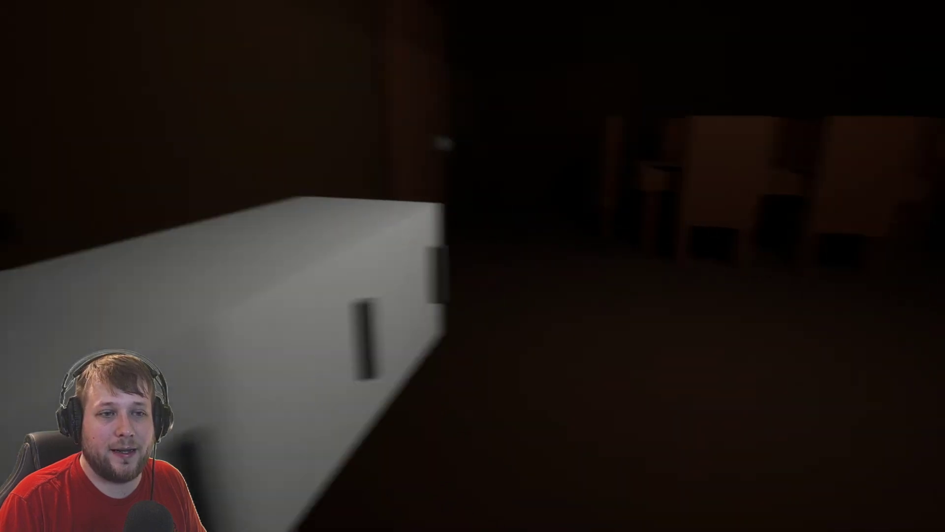
key("w")
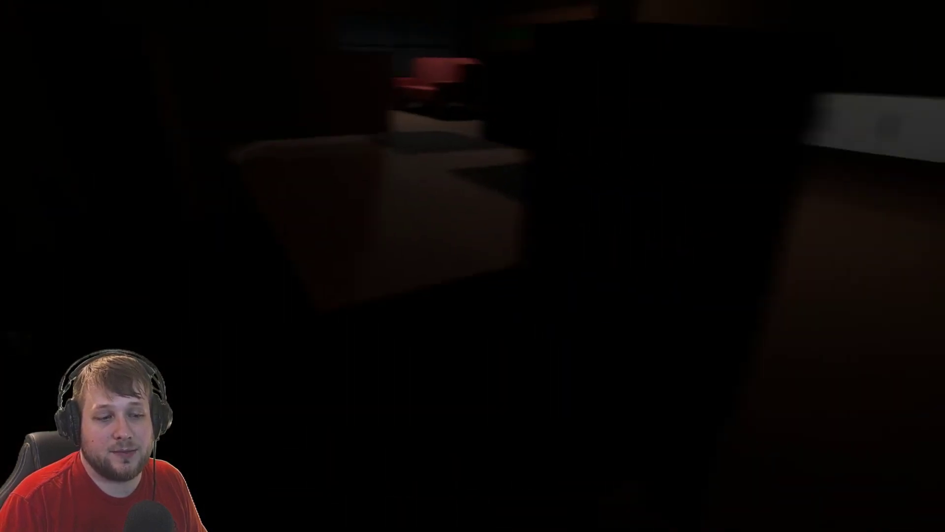
key("w")
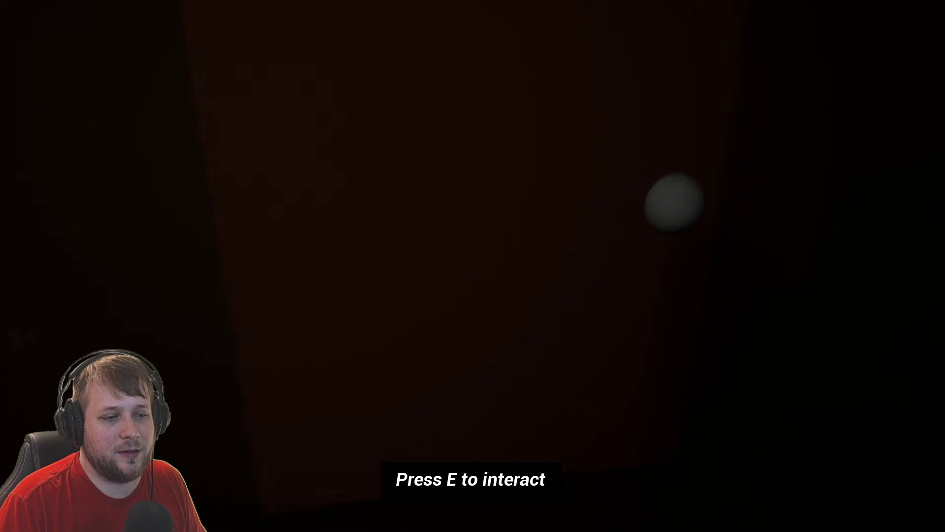
key("w")
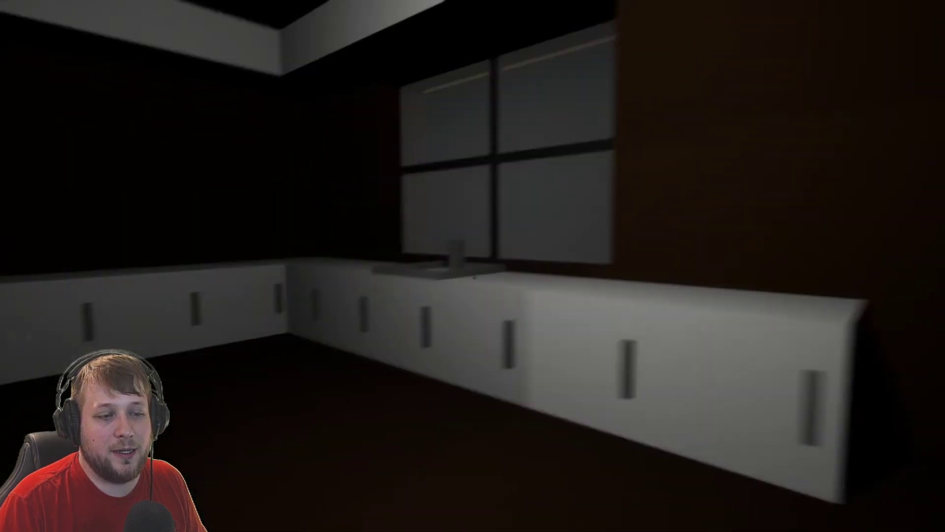
key("w")
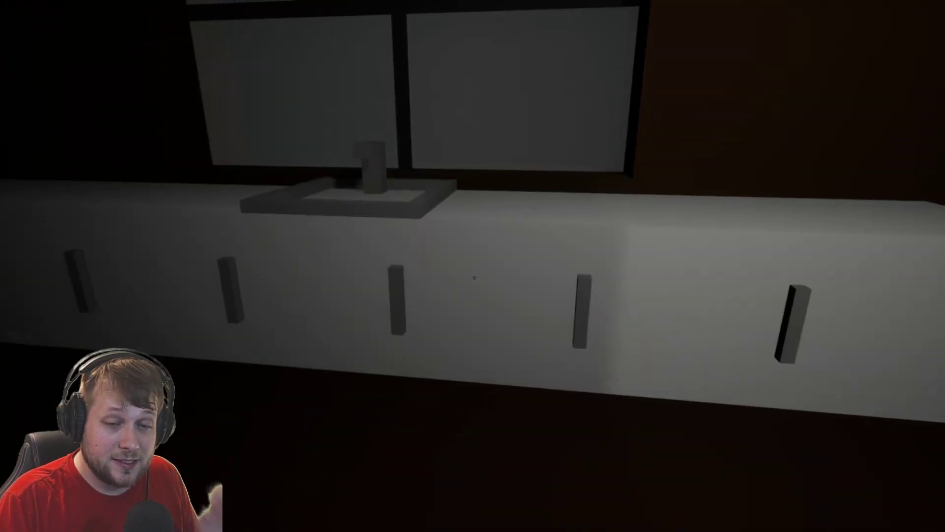
key("w")
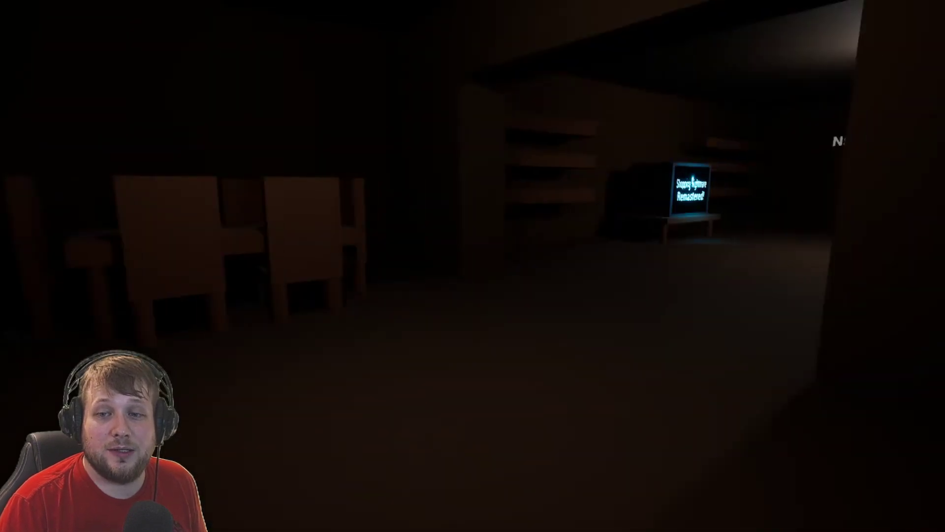
key("w")
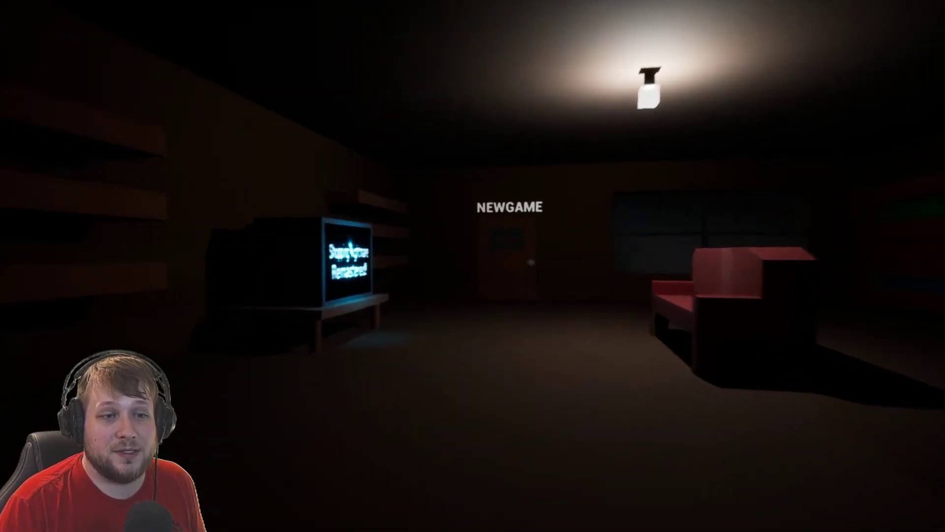
key("w")
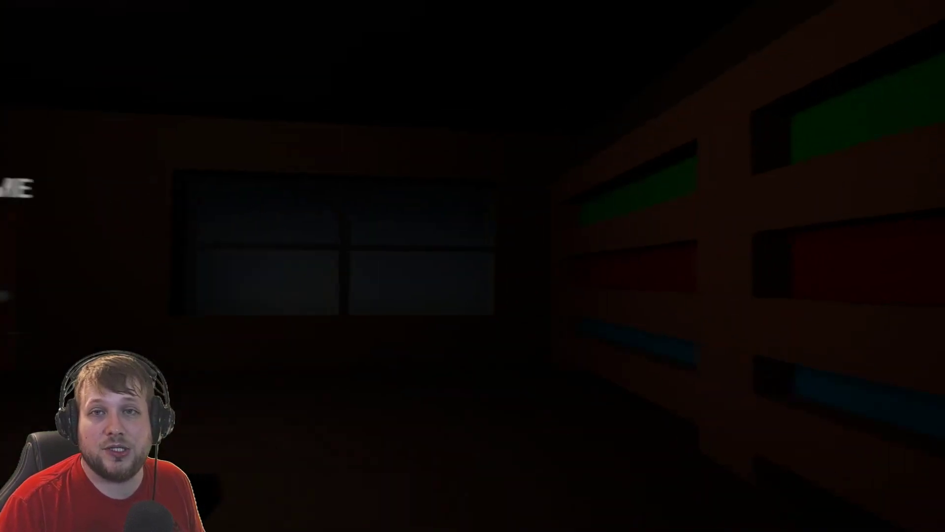
key("w")
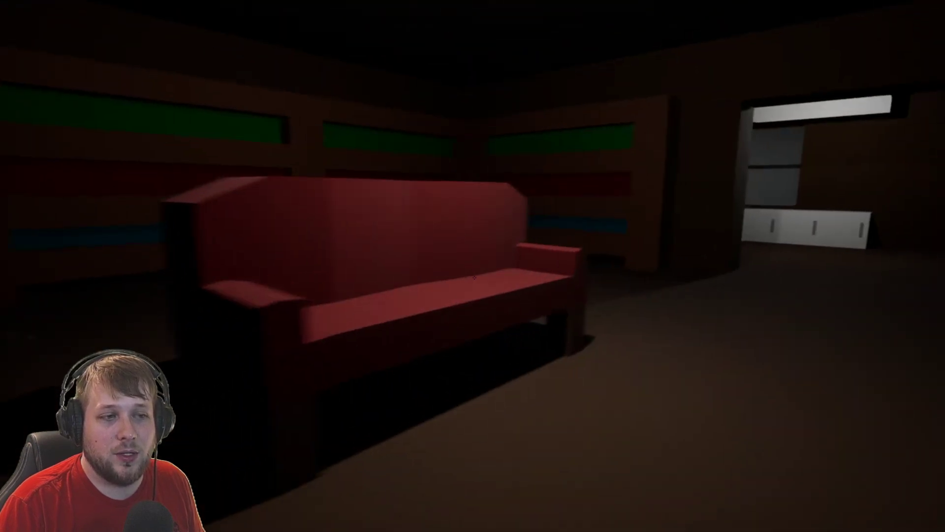
key("w")
key("w")
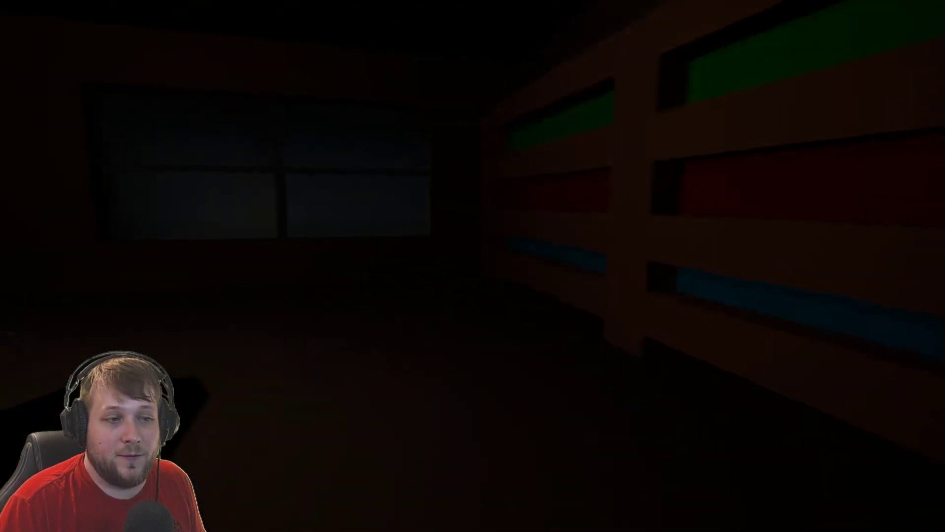
key("w")
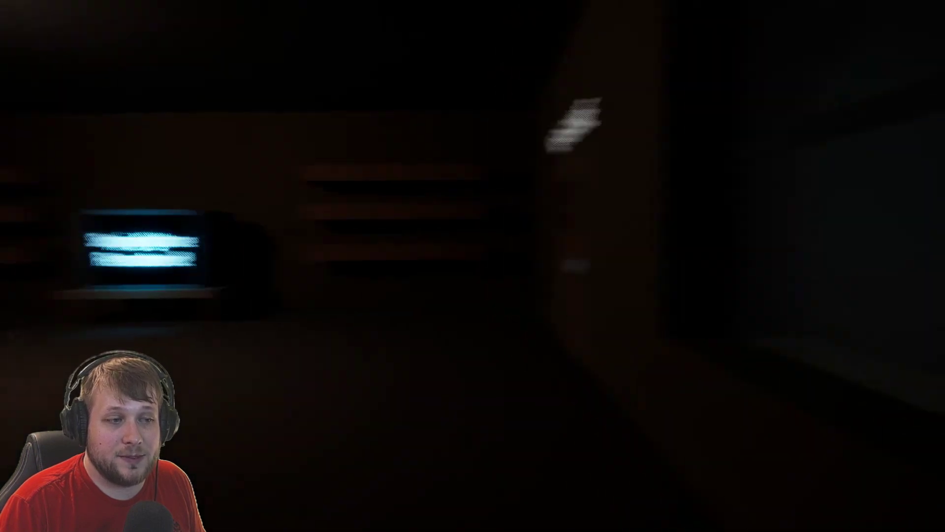
key("w")
key("w")
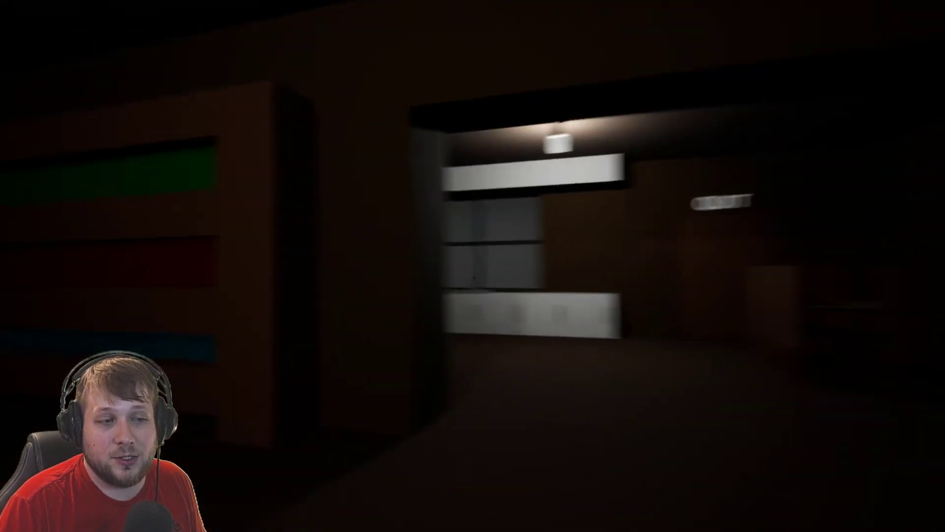
key("w")
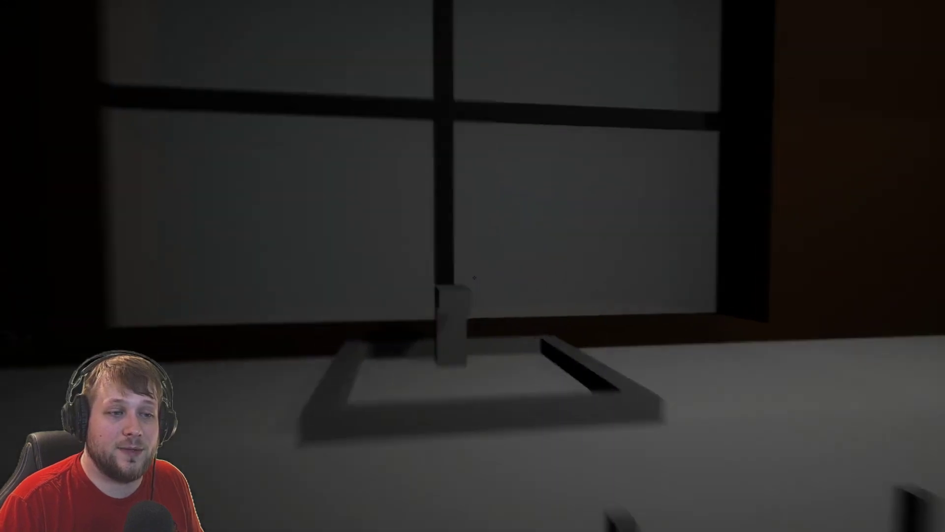
key("w")
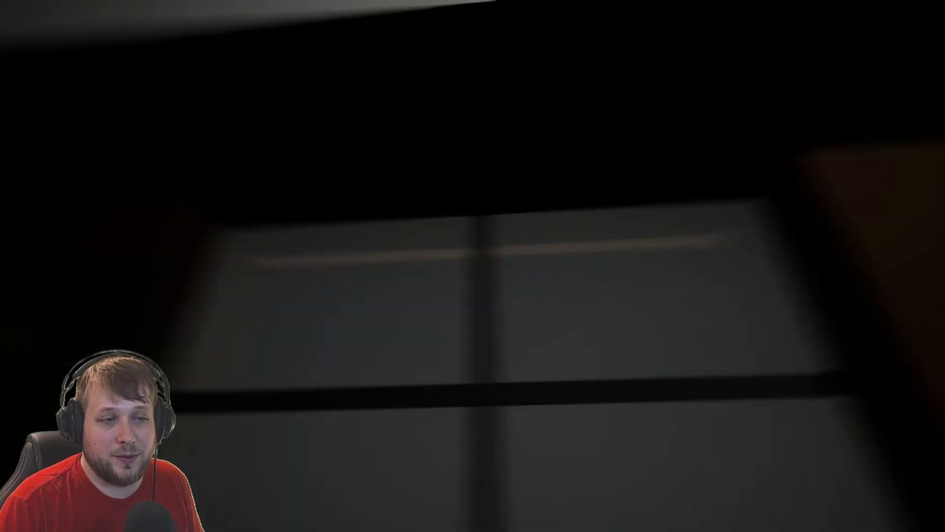
key("w")
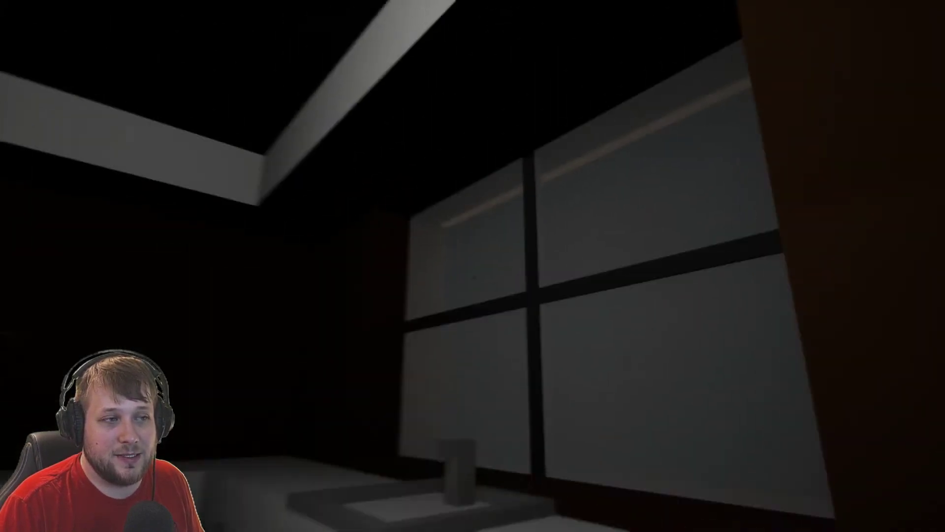
key("w")
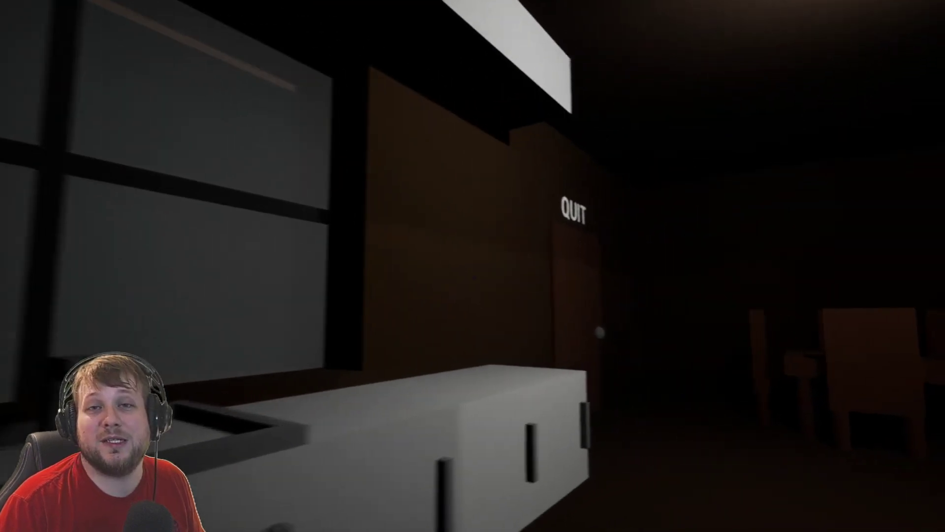